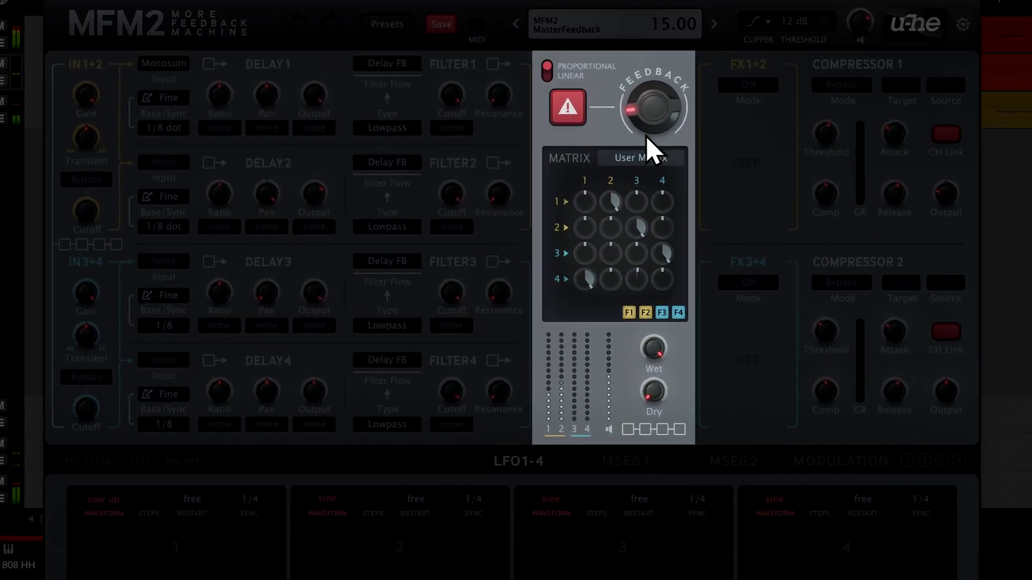
Switch the feedback matrix to Four Mono and set Delay 1's time base to Note Coarse.
left_click(610, 159)
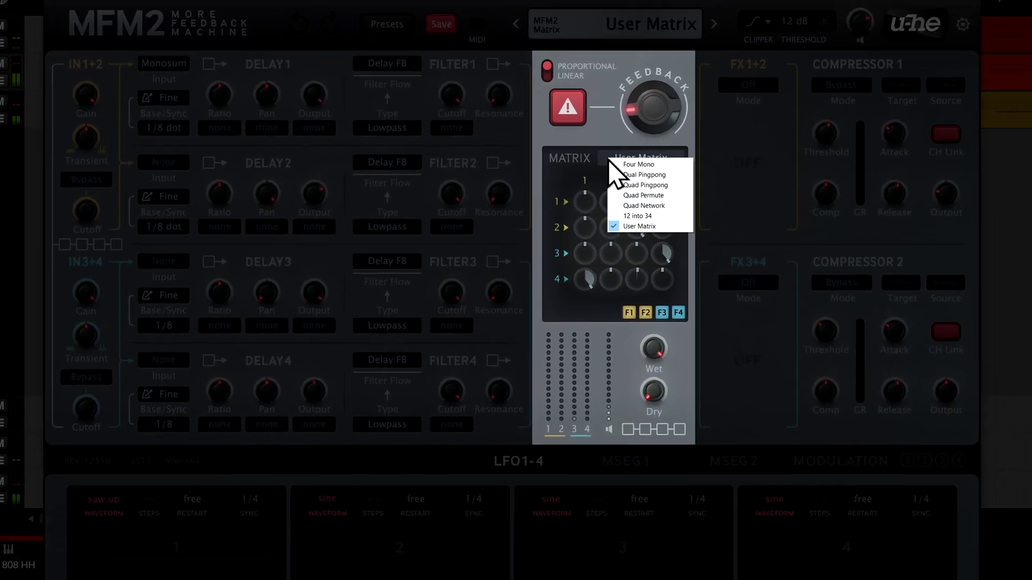
left_click(613, 165)
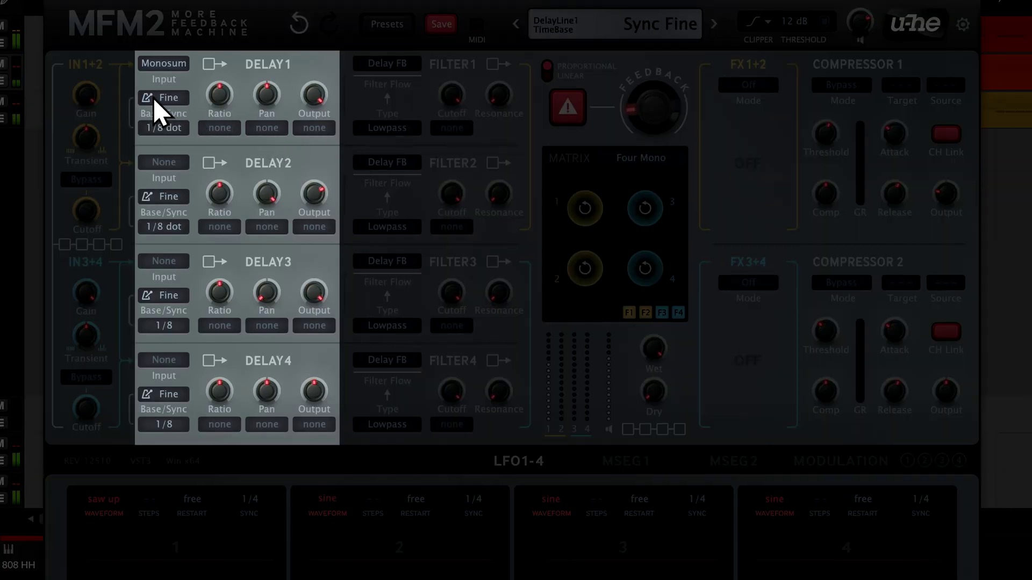
left_click(154, 98)
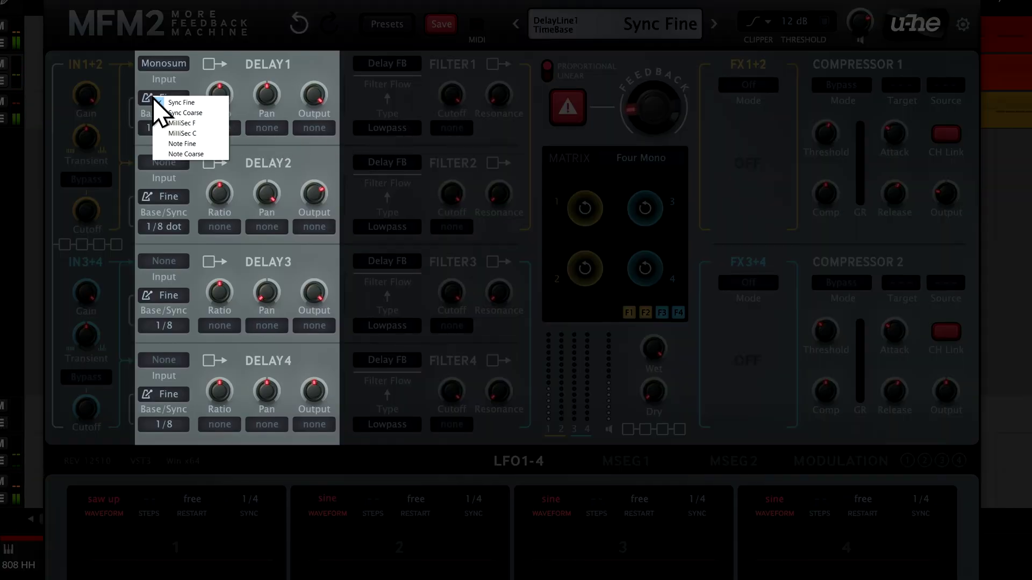
left_click(160, 155)
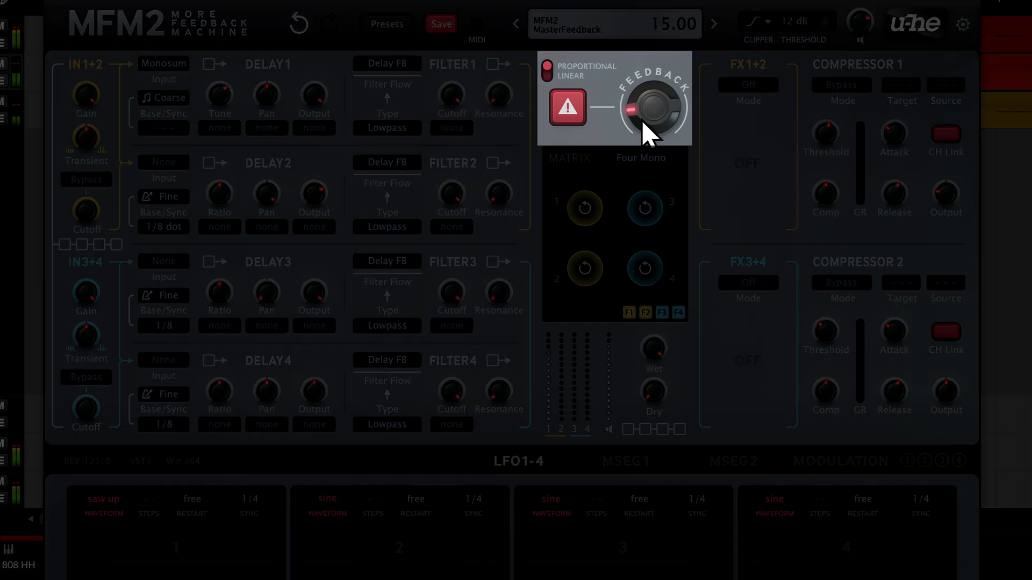
Sweep the master feedback up to 94 and bring it back down to a moderate level.
left_click_drag(643, 121, 669, 3)
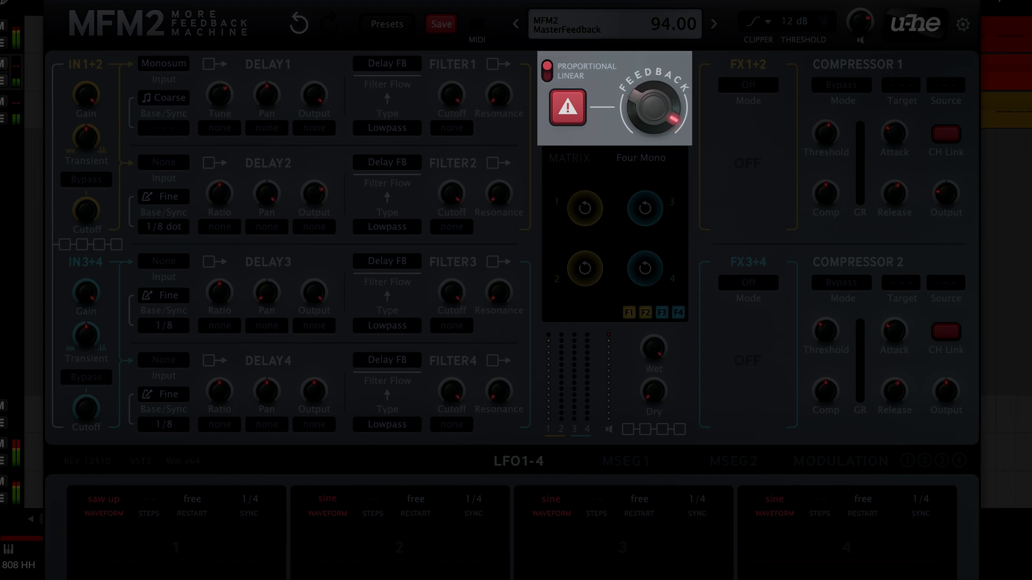
left_click_drag(636, 5, 619, 59)
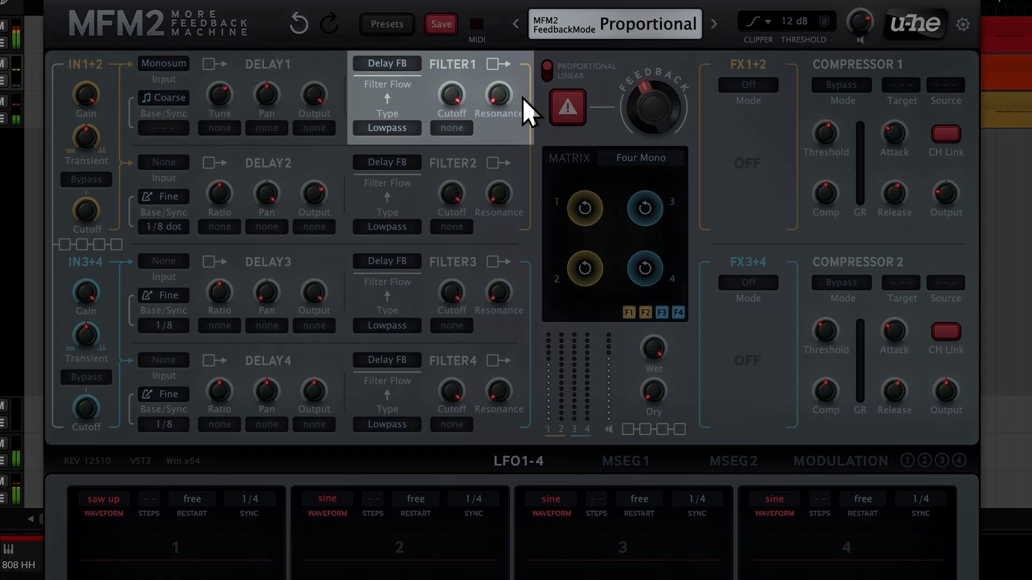
Lower the cutoff of Filter 1 to 119.
mouse_move(454, 101)
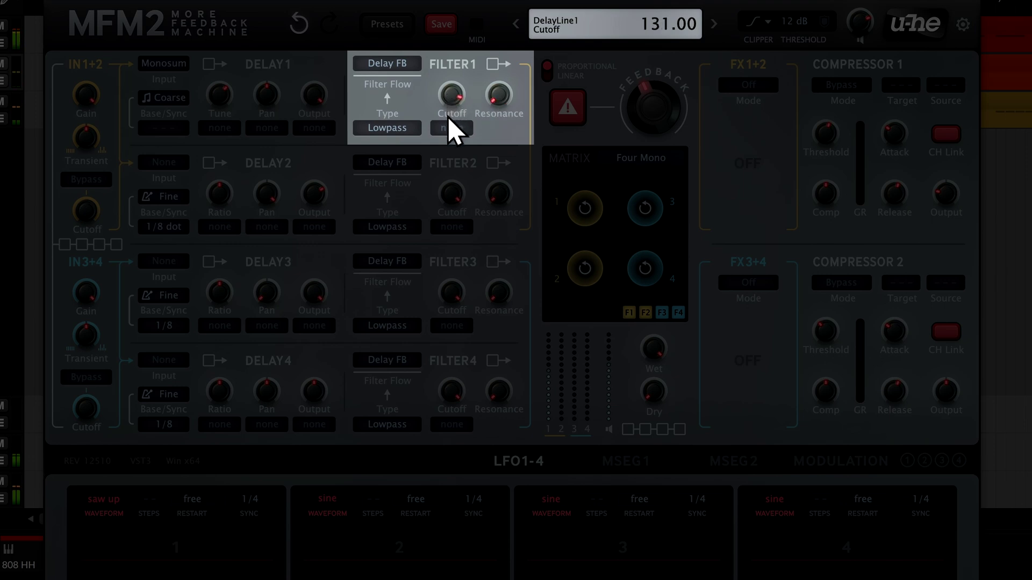
left_click_drag(448, 119, 448, 122)
left_click_drag(446, 134, 445, 141)
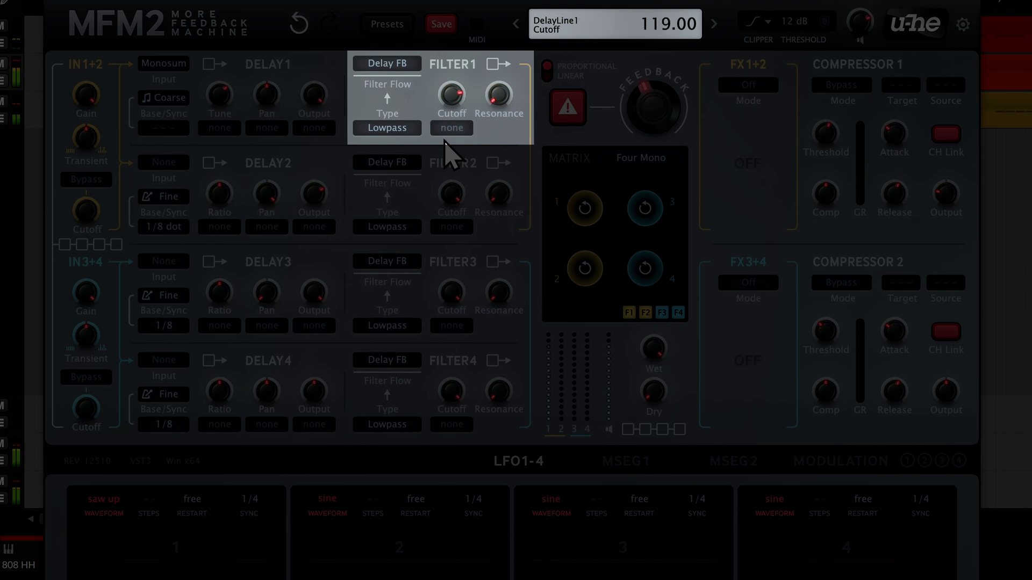
Try Bypass on Filter 1 and set its type to LP 6dB.
left_click(415, 131)
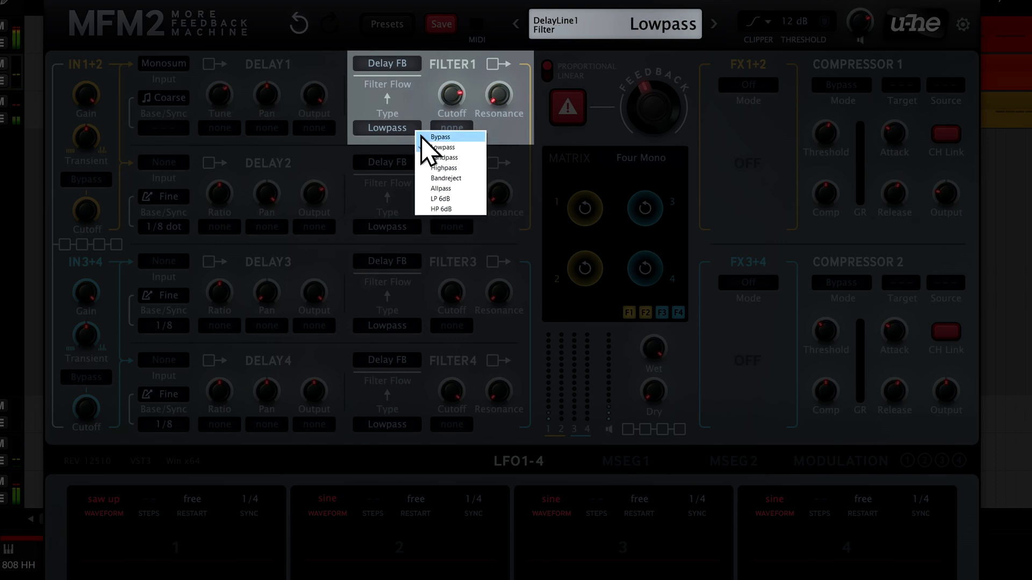
left_click(423, 137)
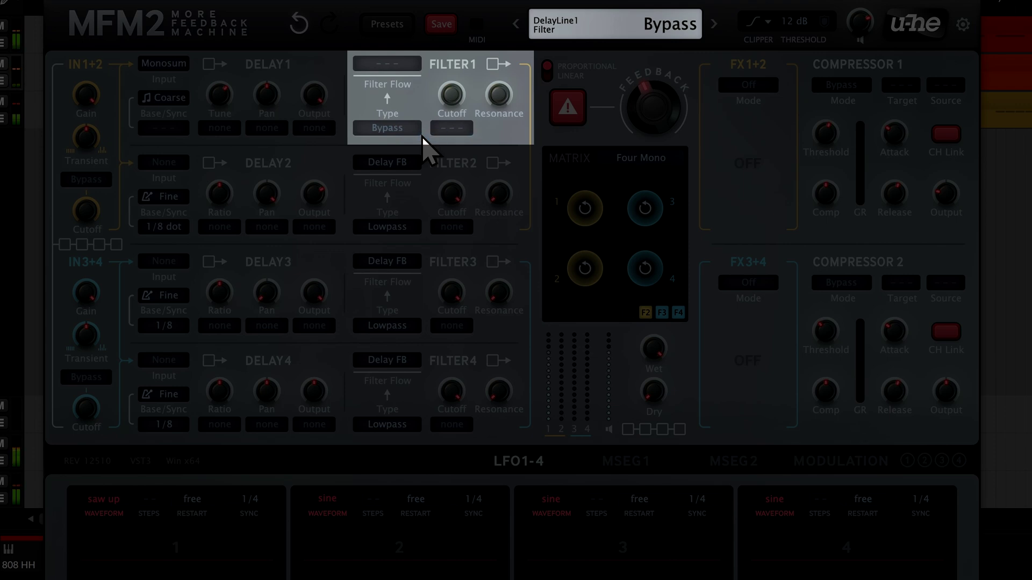
left_click(409, 127)
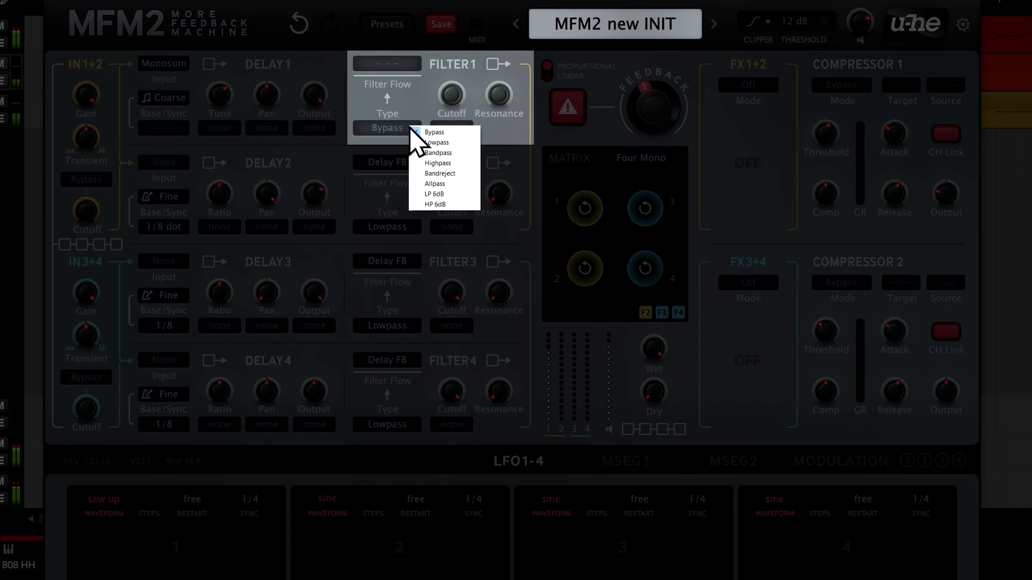
left_click(420, 194)
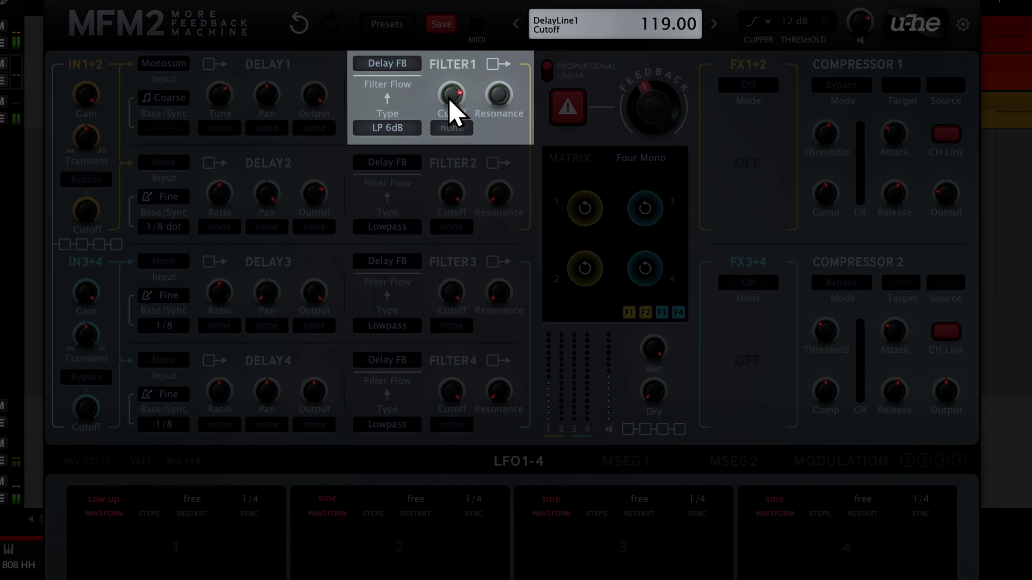
Raise the cutoff of Filter 1 and close the plug-in window.
left_click_drag(450, 101, 451, 63)
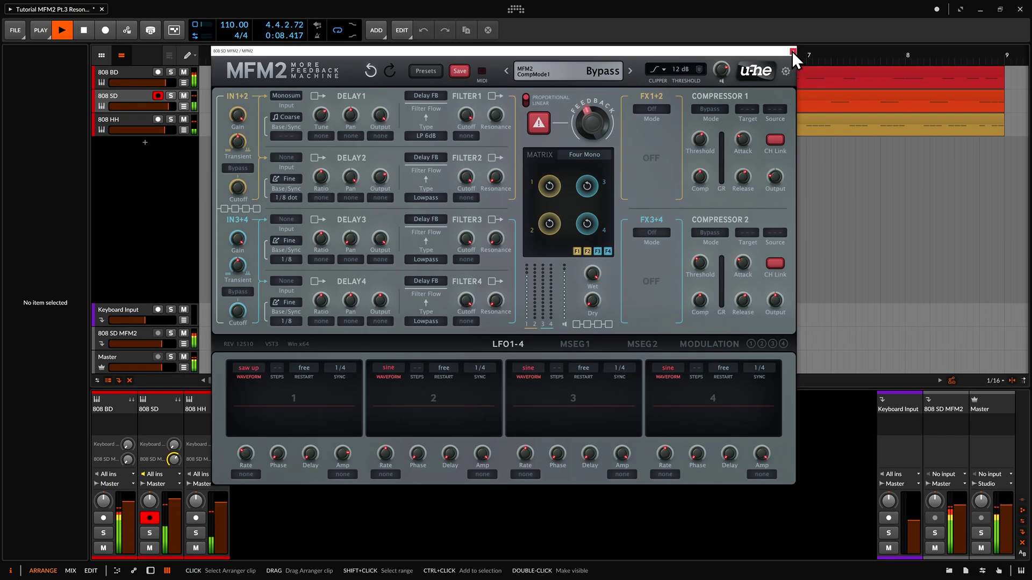
left_click(829, 39)
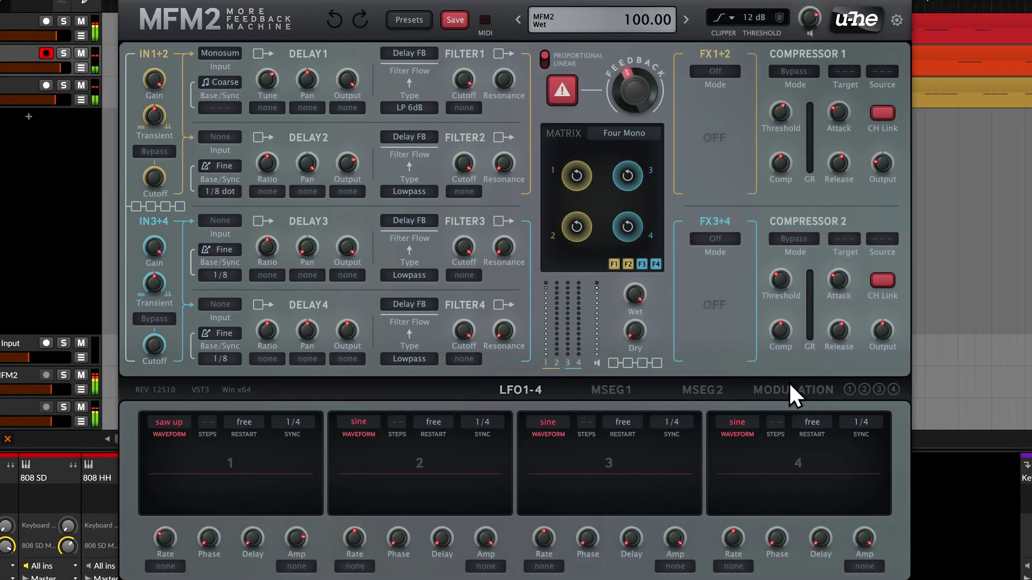
Show the modulation settings and audition the delay tuning with several low notes on the virtual keyboard.
left_click(790, 390)
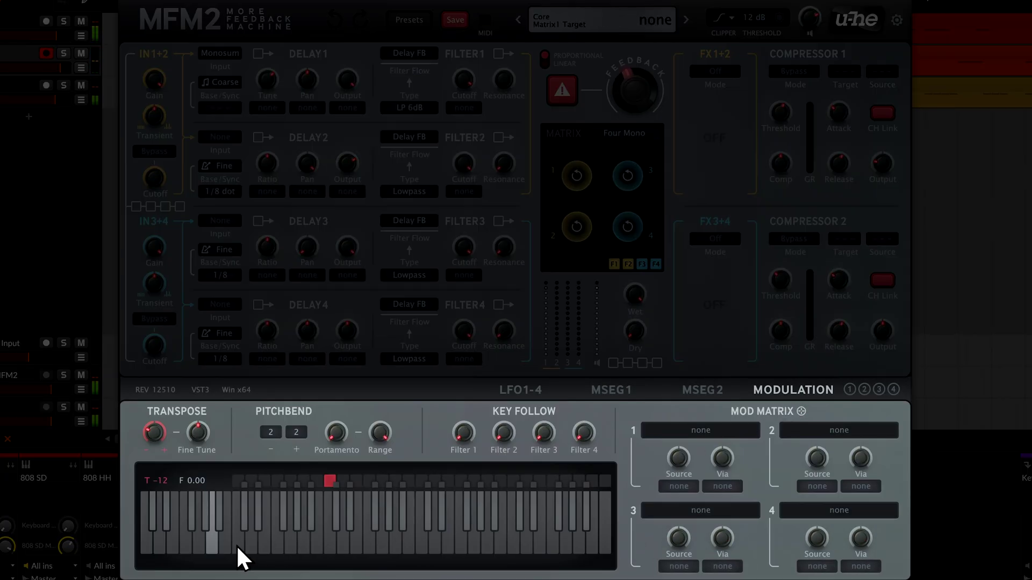
left_click(236, 544)
left_click(180, 542)
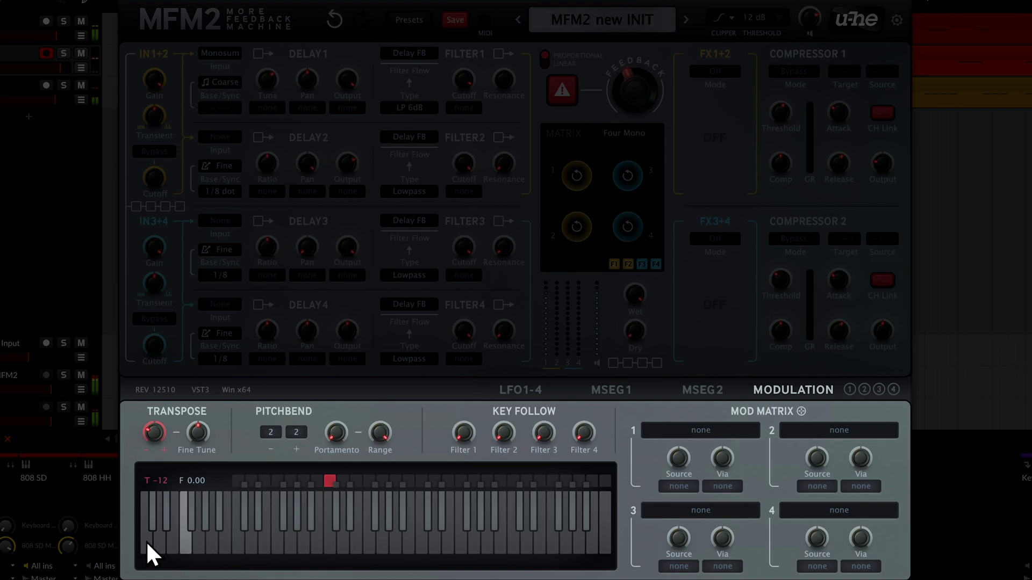
left_click(147, 540)
left_click(159, 544)
left_click(175, 542)
left_click(212, 543)
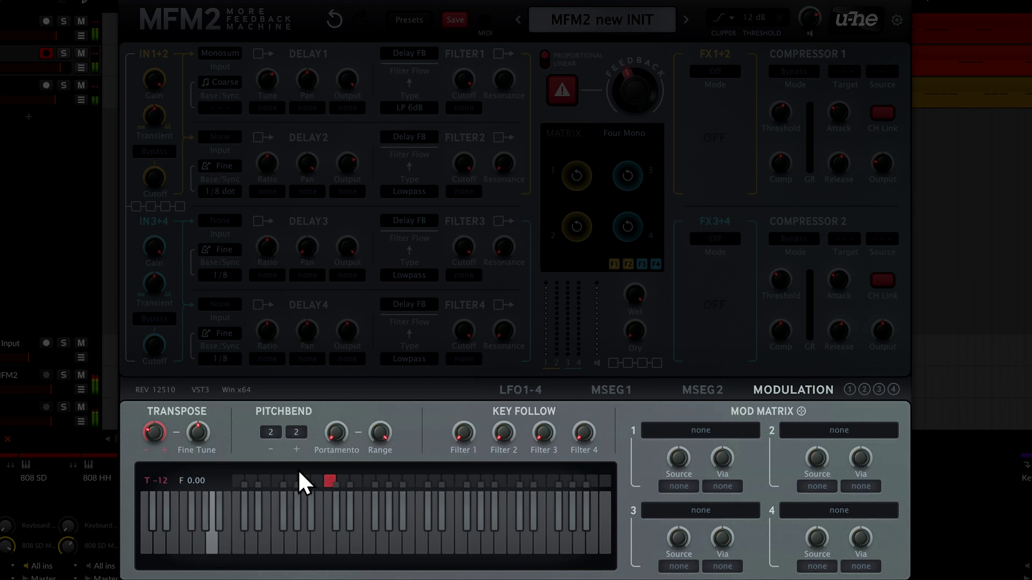
Set the portamento to 36 and audition the glide with several low notes on the virtual keyboard.
scroll(336, 432, "up", 3)
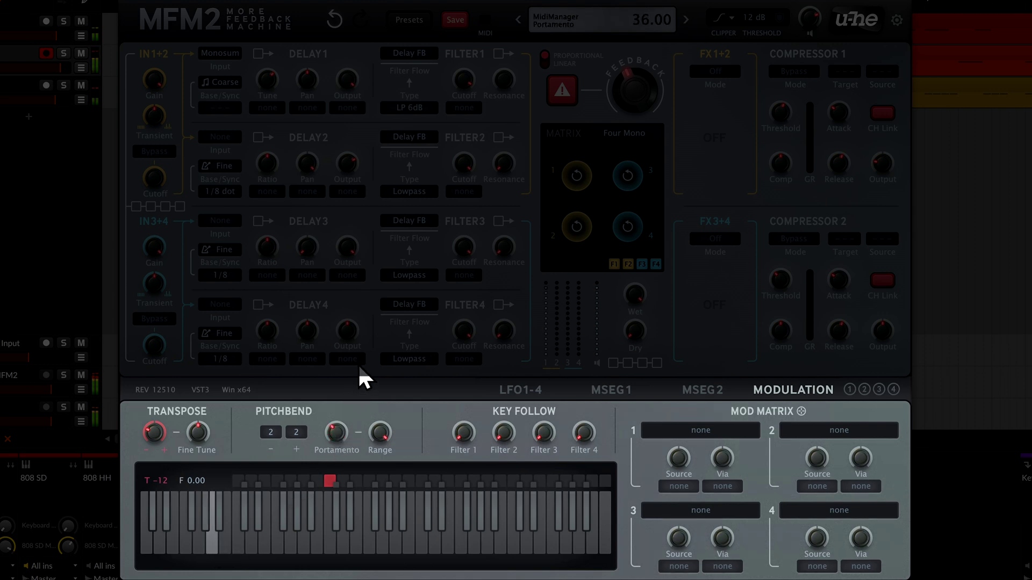
left_click(236, 547)
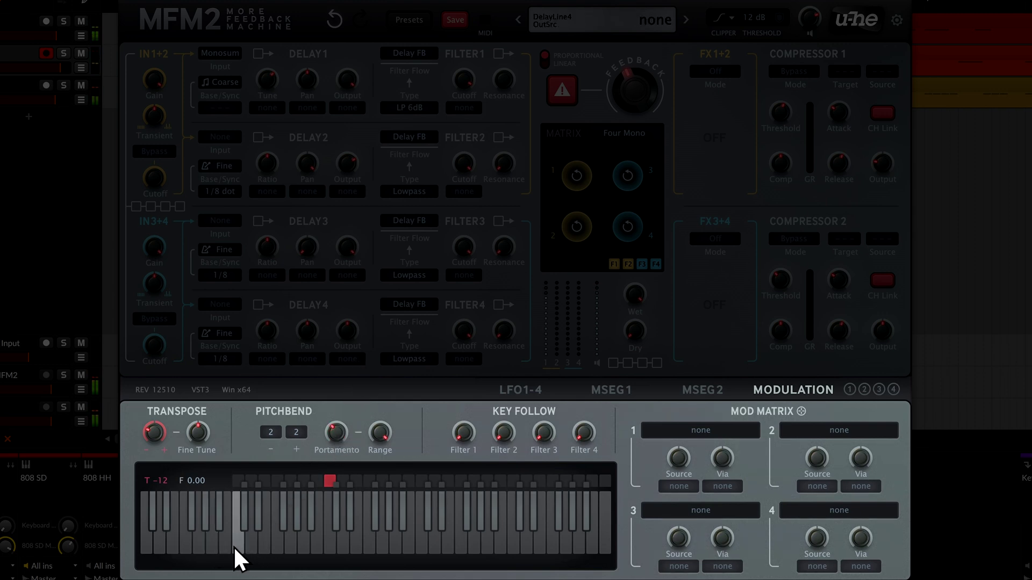
left_click(186, 541)
left_click(144, 545)
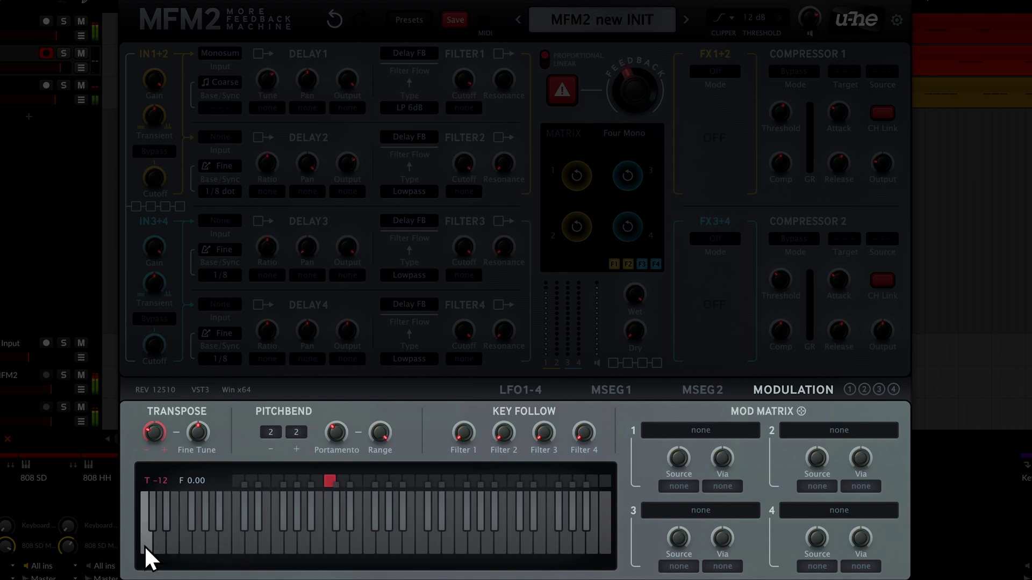
left_click(160, 544)
left_click(216, 544)
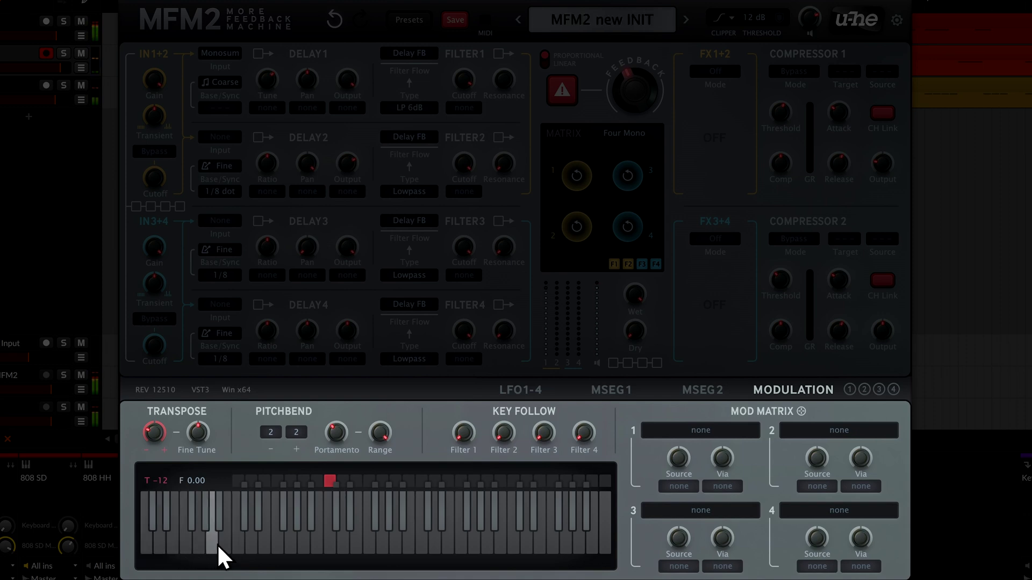
Close the plug-in window and open the Keyboard Input #1 clip for note editing.
mouse_move(339, 431)
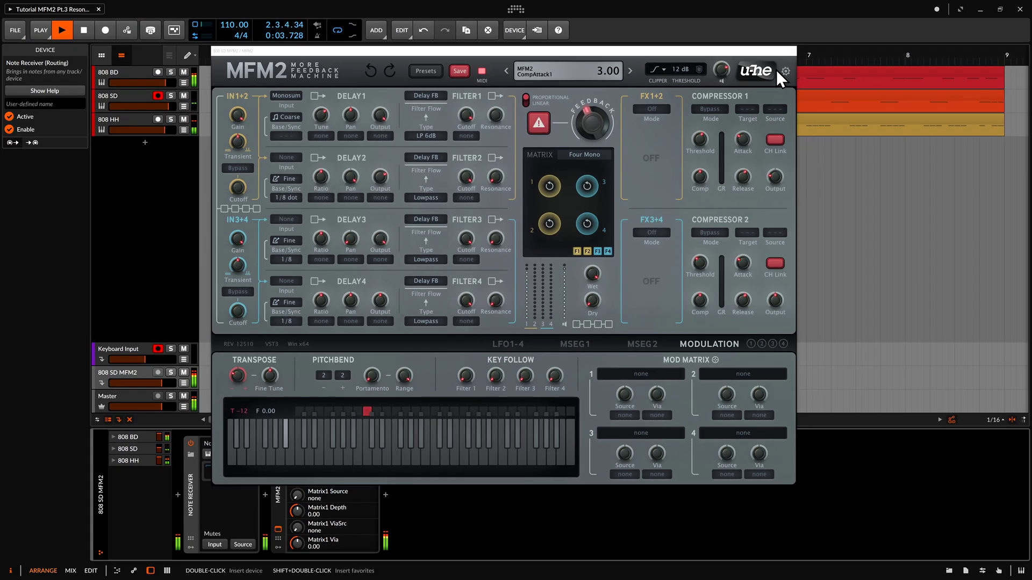
left_click(791, 52)
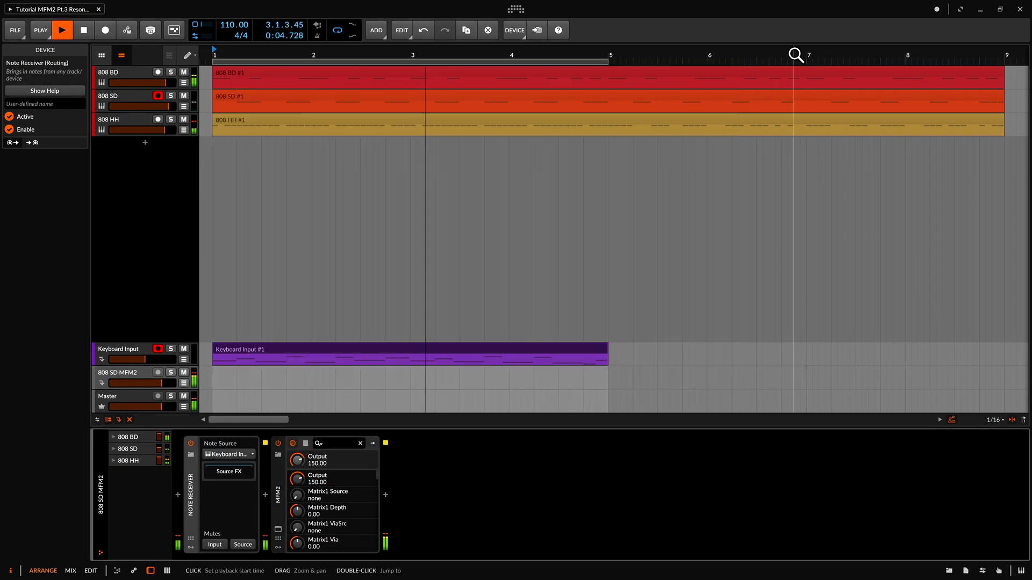
double_click(368, 359)
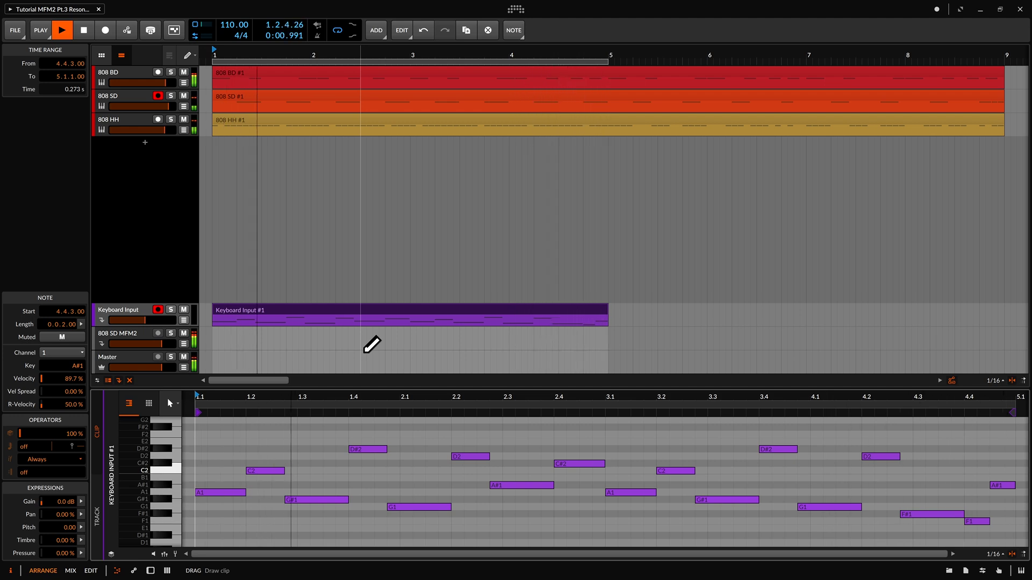
Reopen the plug-in window and modulate Delay 1's Tune with Lfo3 at a depth of 18.
key("alt+p")
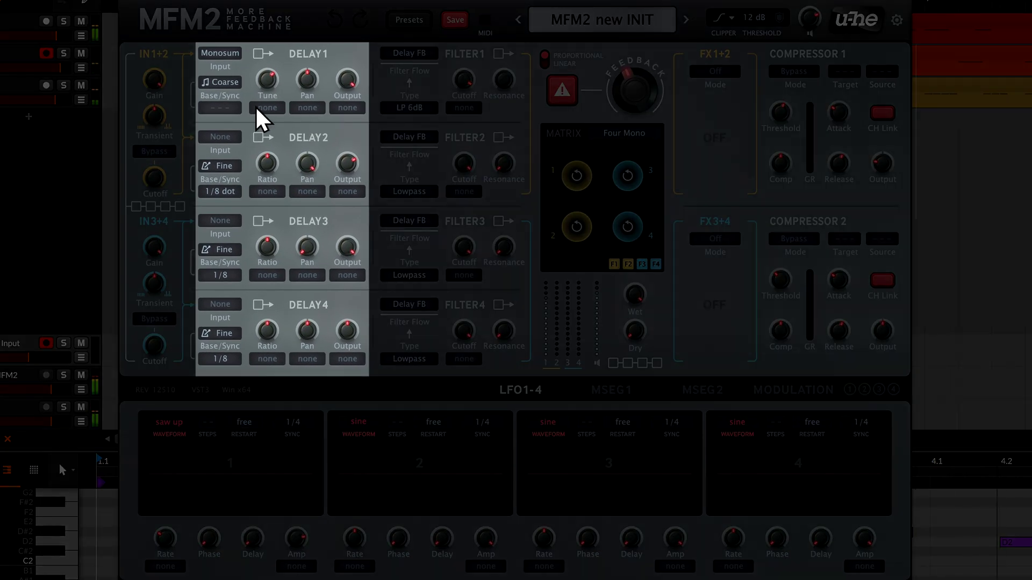
left_click(273, 112)
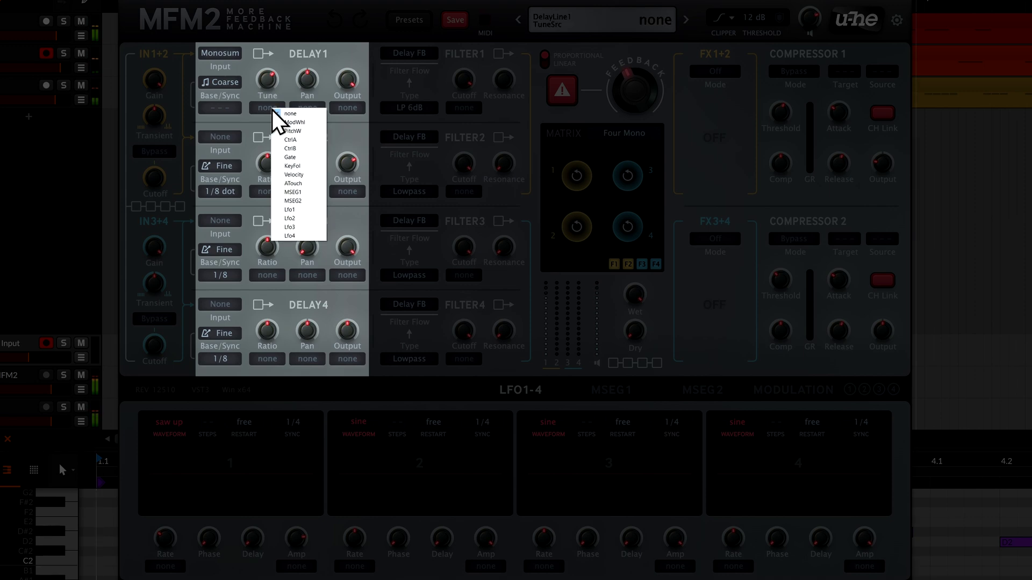
left_click(289, 227)
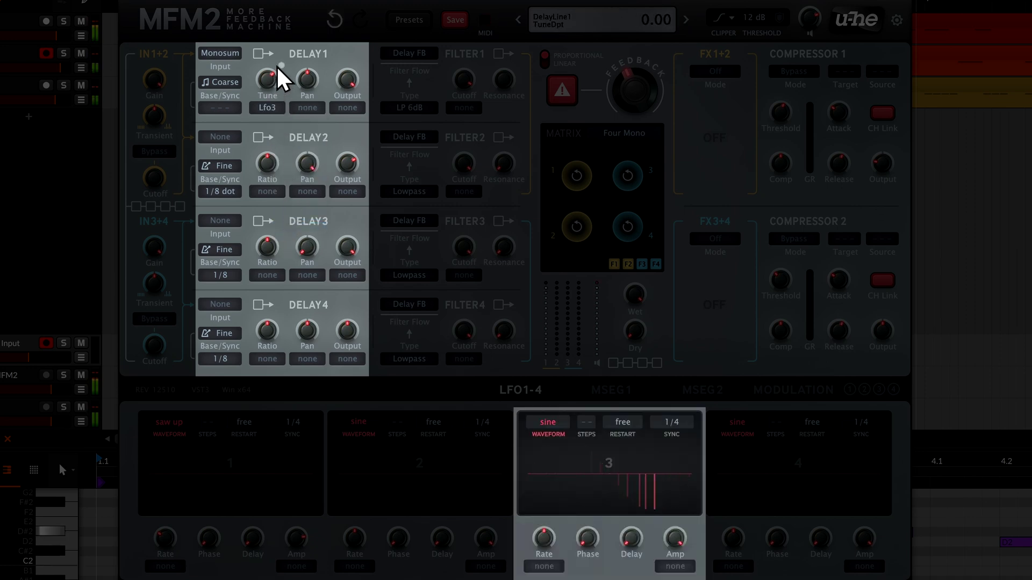
left_click_drag(279, 67, 285, 32)
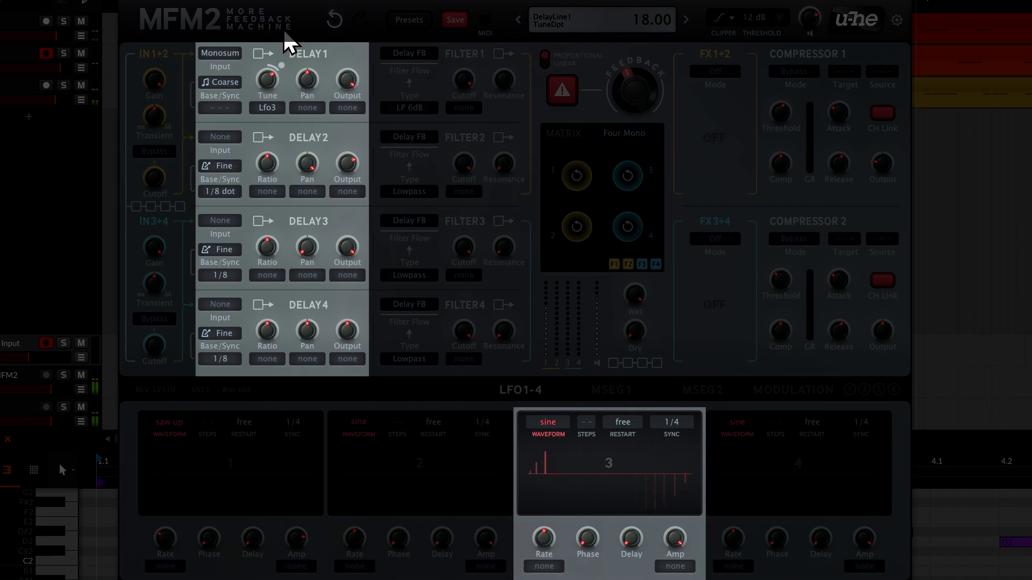
Change Delay 1's time base to Note Fine.
left_click(207, 84)
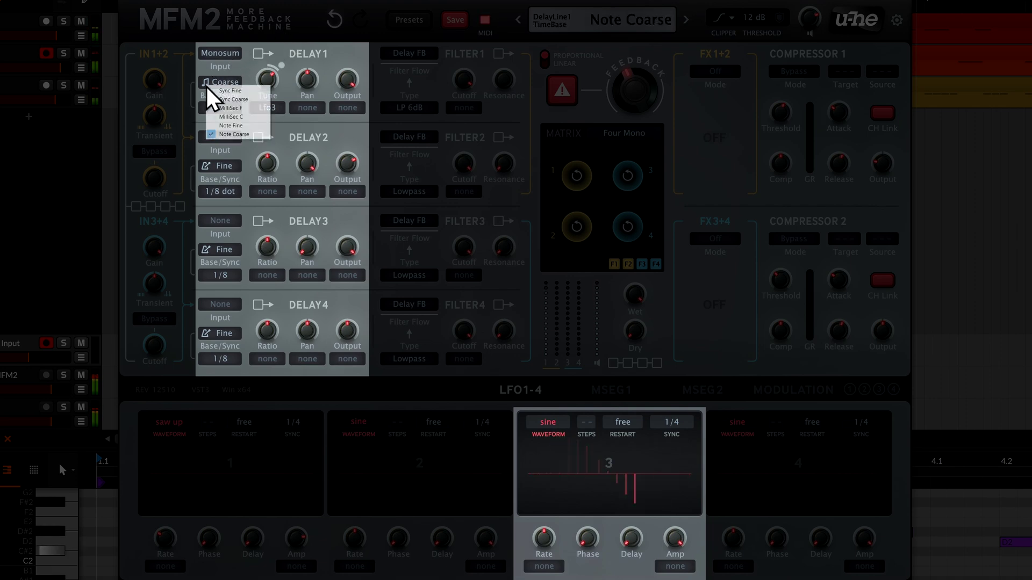
left_click(215, 125)
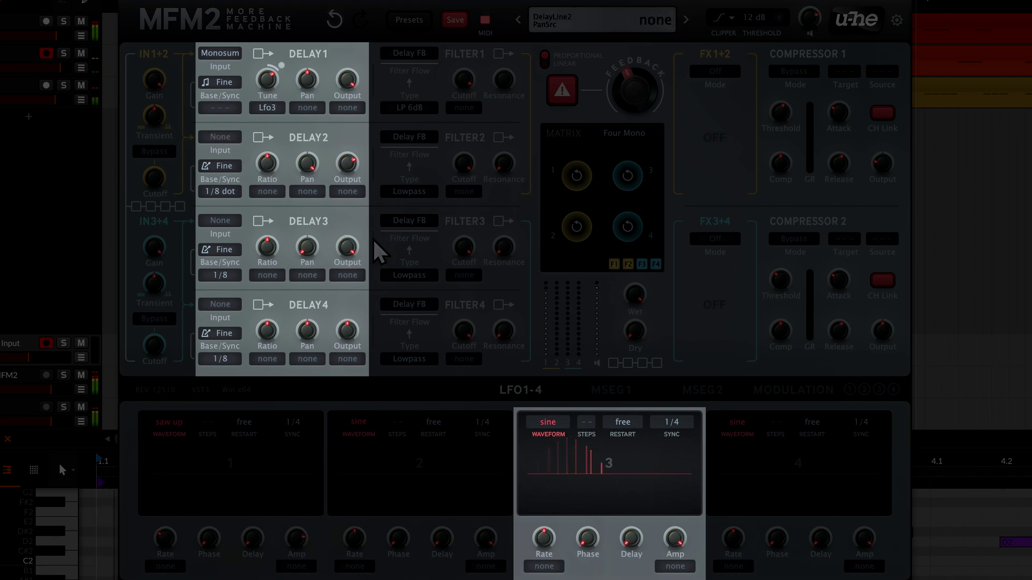
Set LFO 3's sync to 0.1s and its rate to 81, and increase its delay.
left_click(657, 424)
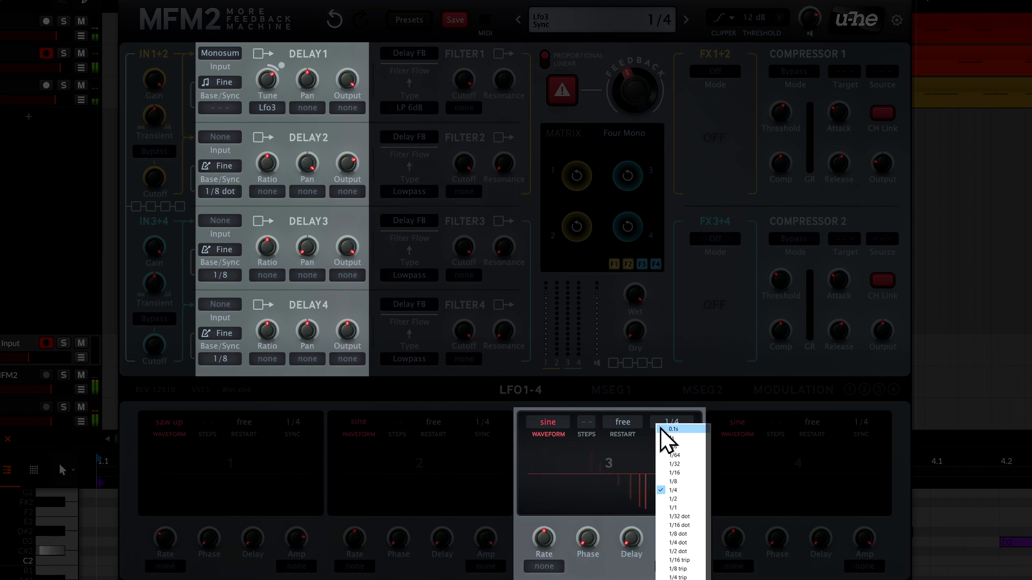
left_click(663, 429)
left_click_drag(556, 531, 538, 552)
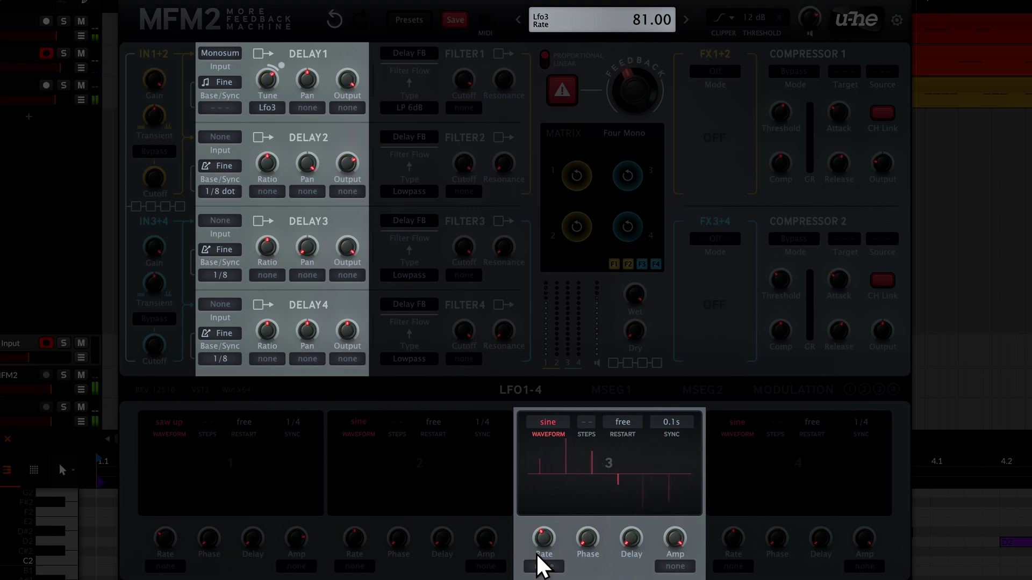
left_click_drag(641, 555, 648, 470)
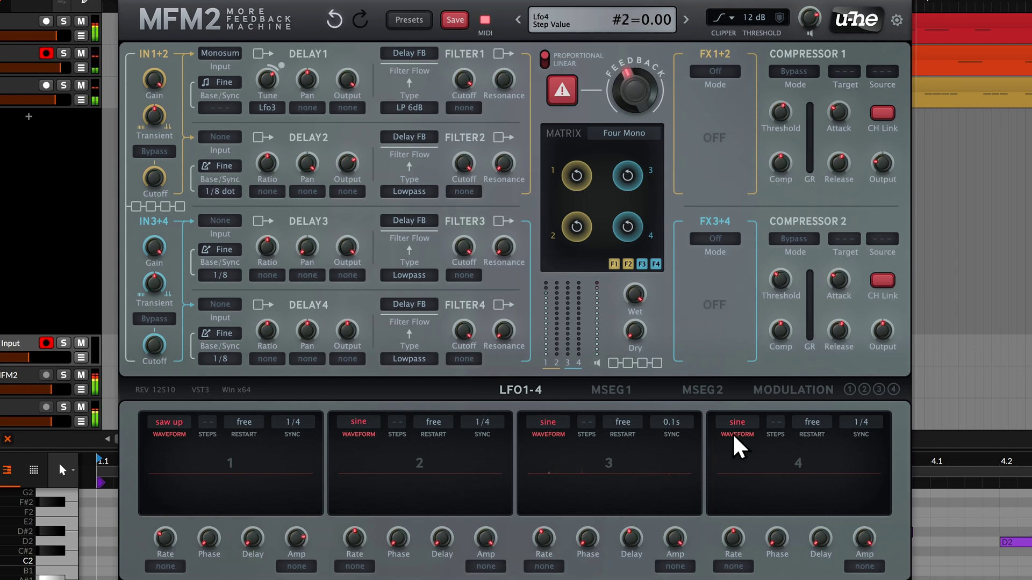
Assign the MFM2 MasterFeedback parameter as the target of mod matrix slot 1.
left_click(775, 395)
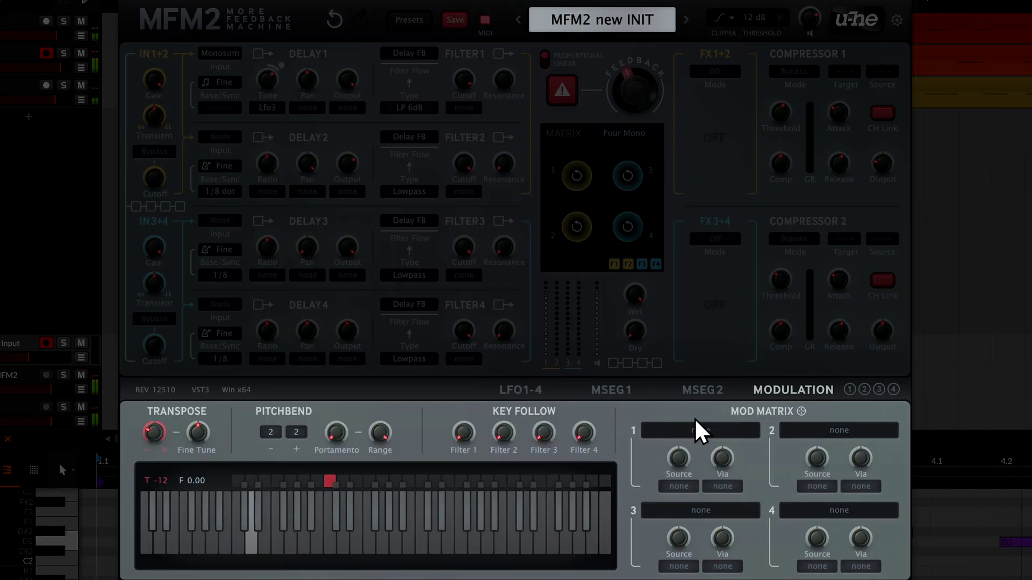
left_click(675, 431)
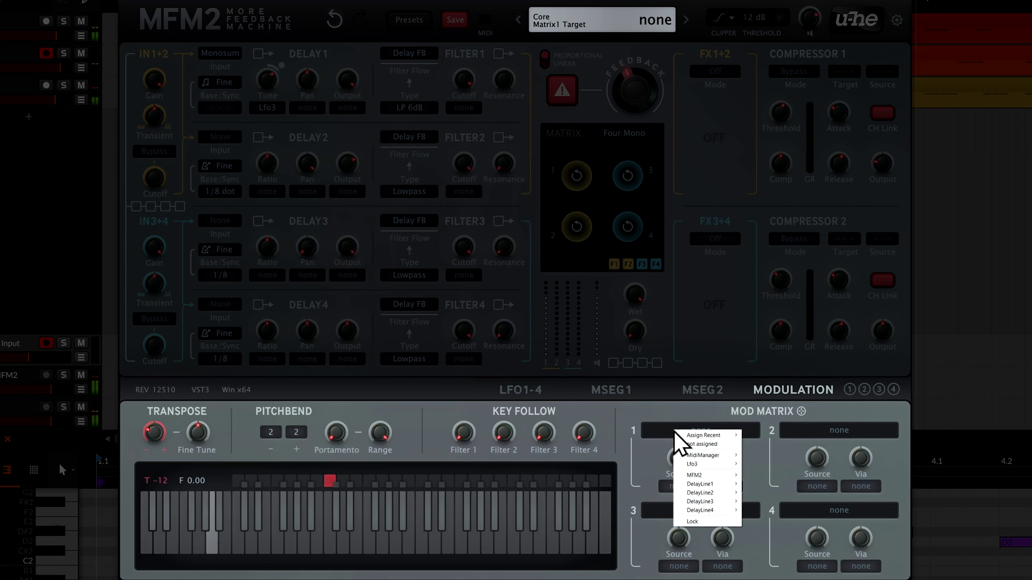
mouse_move(681, 437)
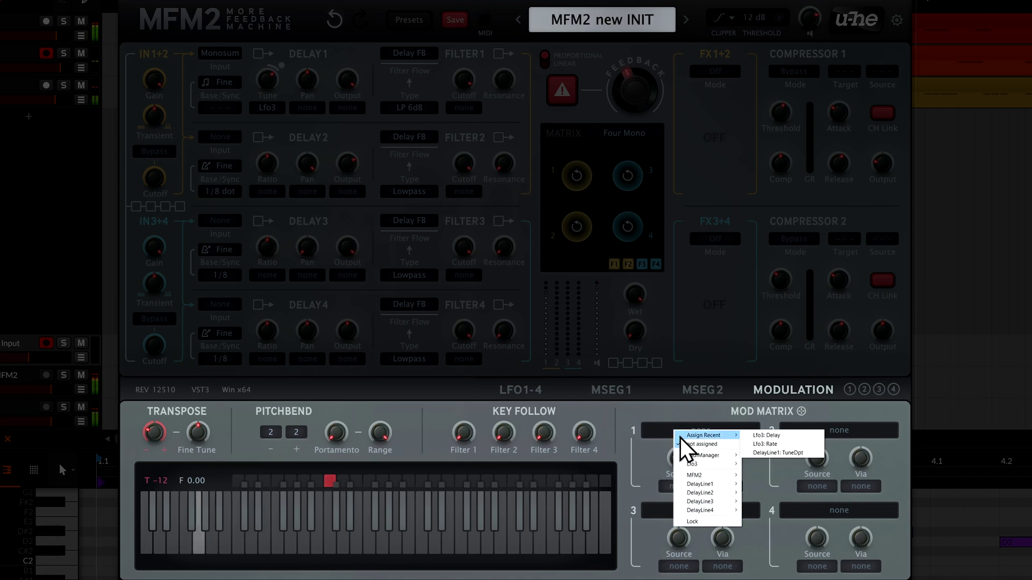
mouse_move(685, 455)
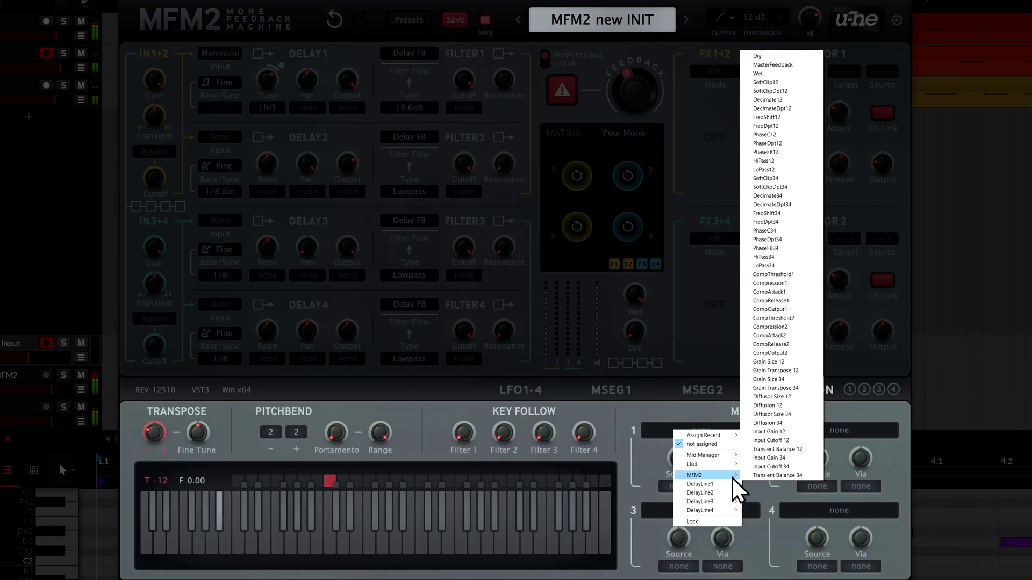
left_click(786, 66)
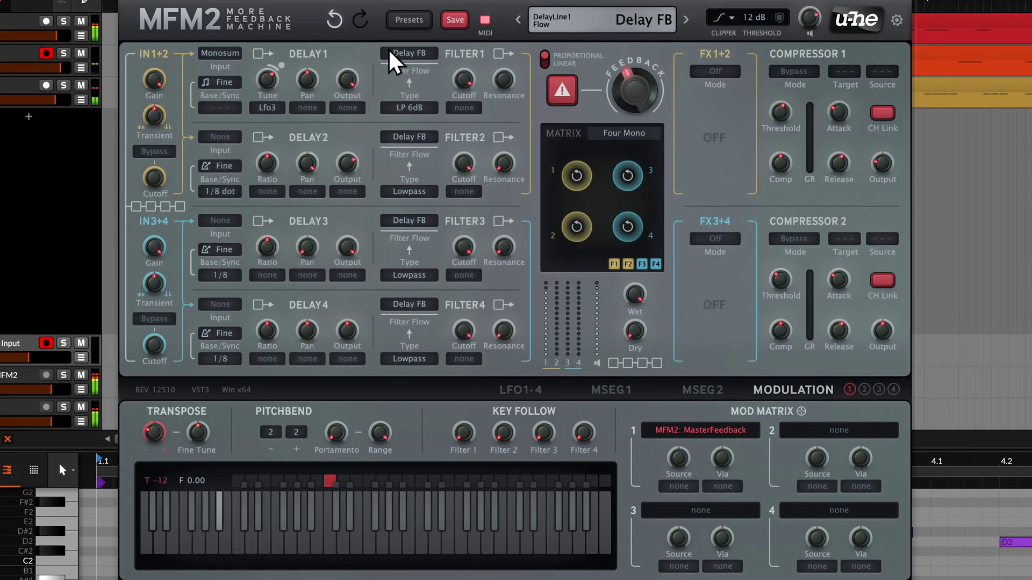
left_click(333, 21)
left_click_drag(669, 436, 635, 98)
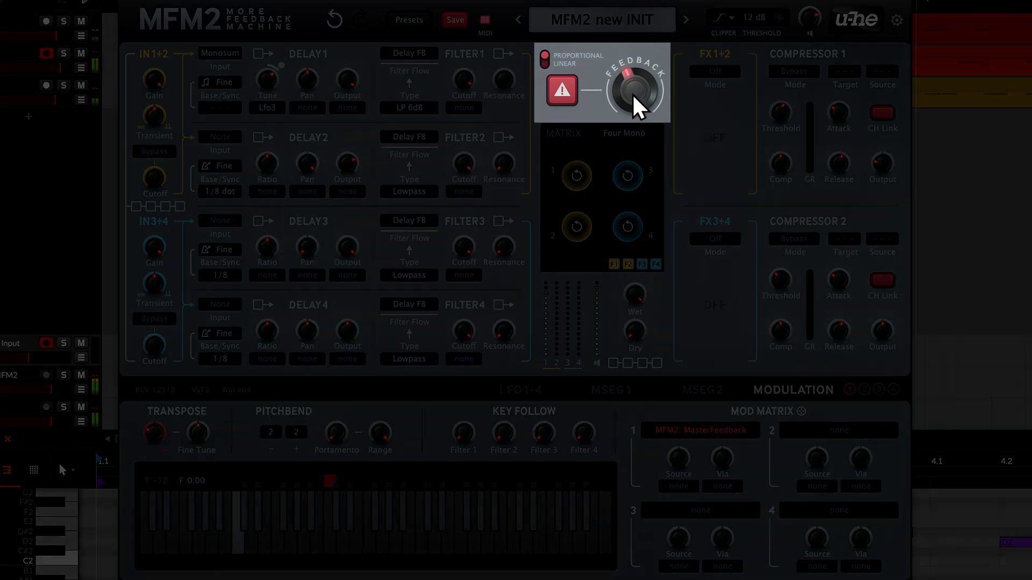
Turn the master Feedback fully down and modulate it through matrix slot 1 with MSEG1 at a depth of 100.
left_click_drag(633, 96, 629, 181)
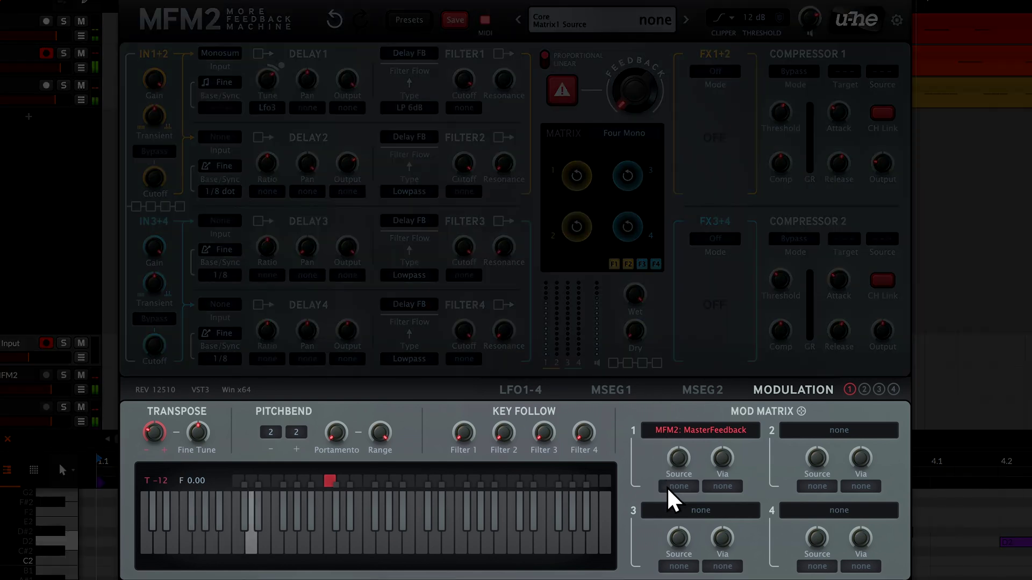
left_click(670, 490)
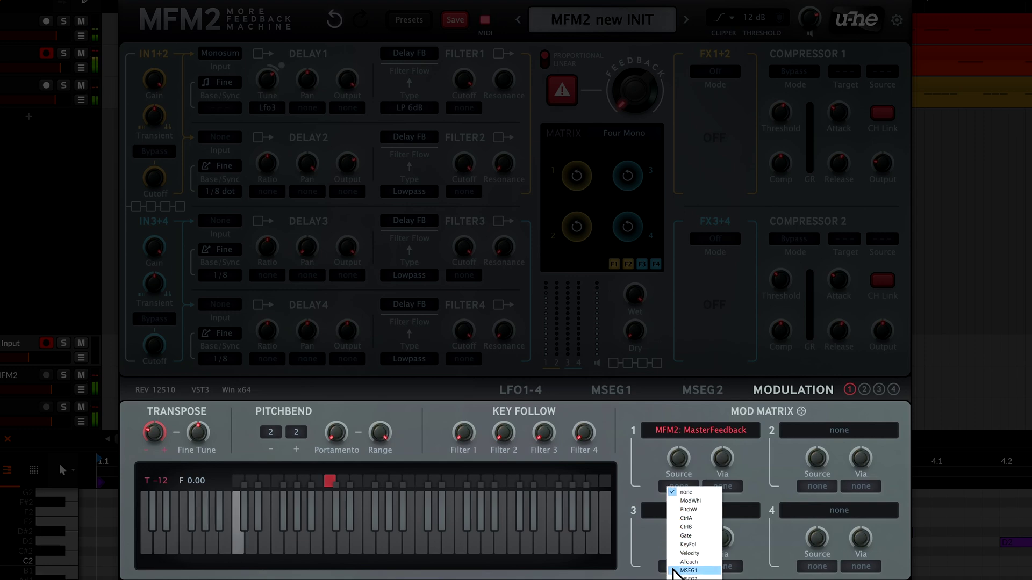
left_click(676, 571)
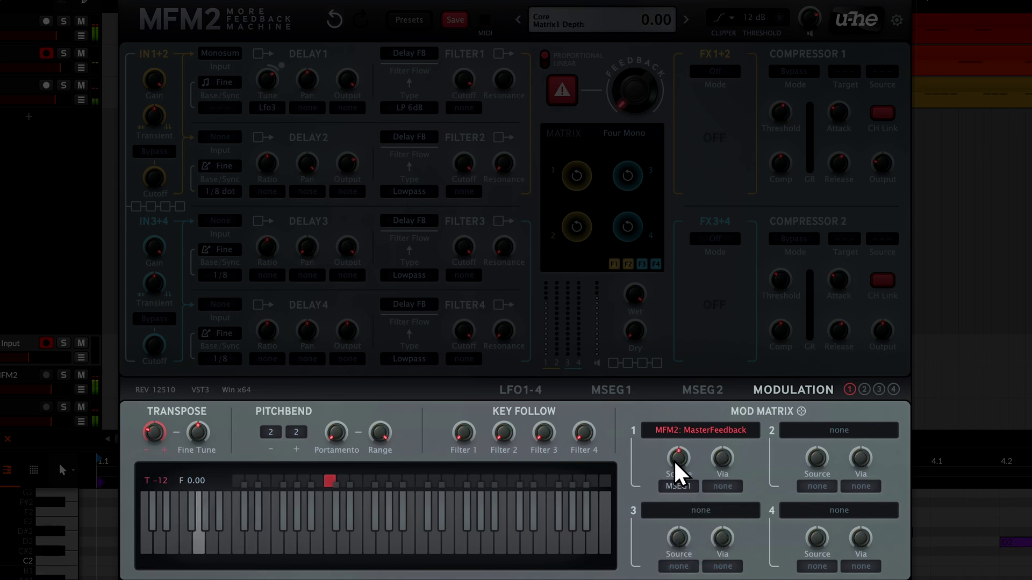
left_click_drag(676, 442, 669, 361)
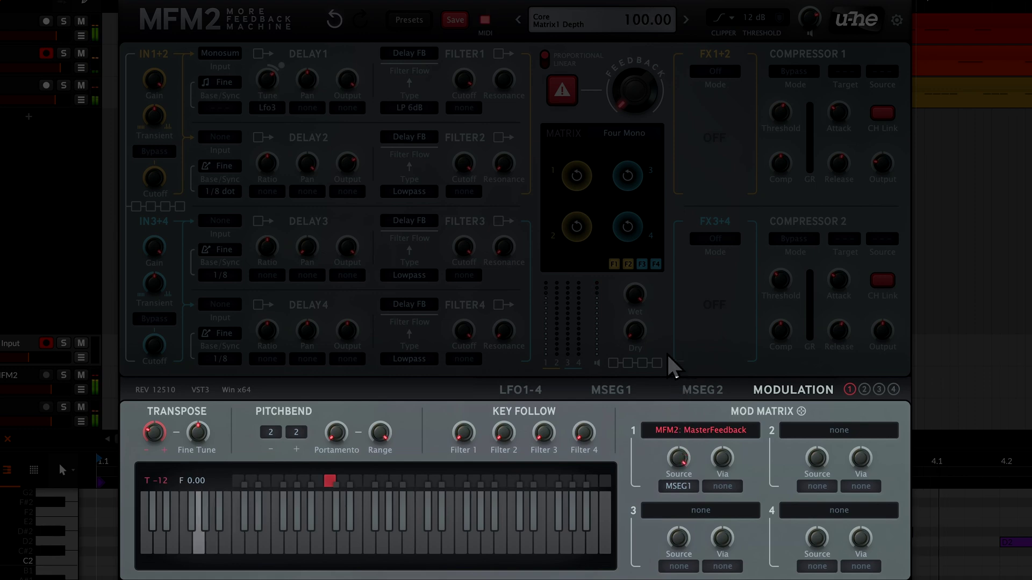
Reshape the MSEG1 envelope to start at its peak and decay quickly to a low level about 0.4 quarters in.
left_click(610, 404)
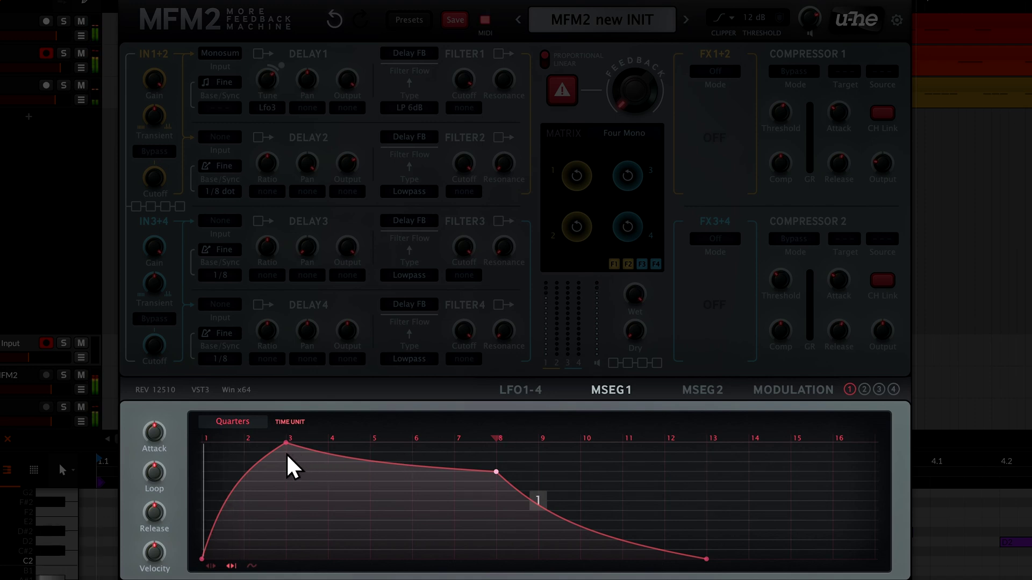
left_click_drag(288, 446, 202, 443)
left_click_drag(411, 472, 222, 527)
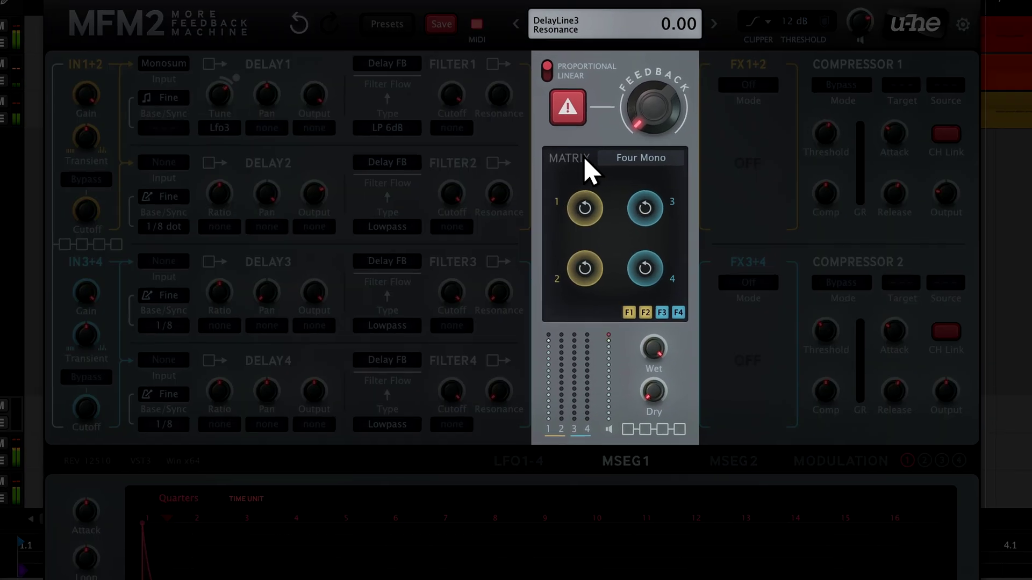
Switch the feedback matrix to User Matrix and adjust its routing: line 4 into delay 2 instead of delay 1, less line 1 into delay 2.
left_click(598, 131)
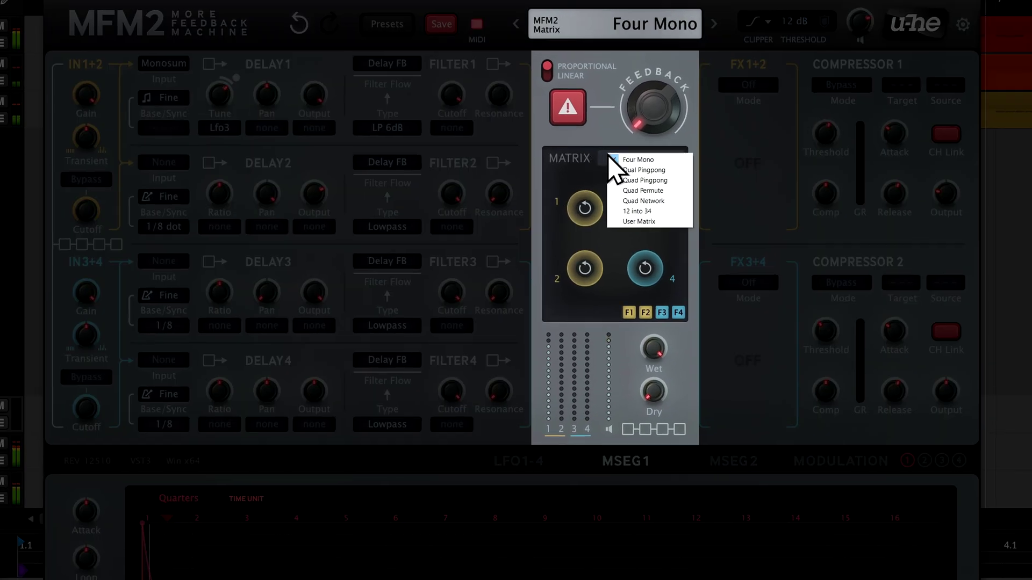
left_click(623, 221)
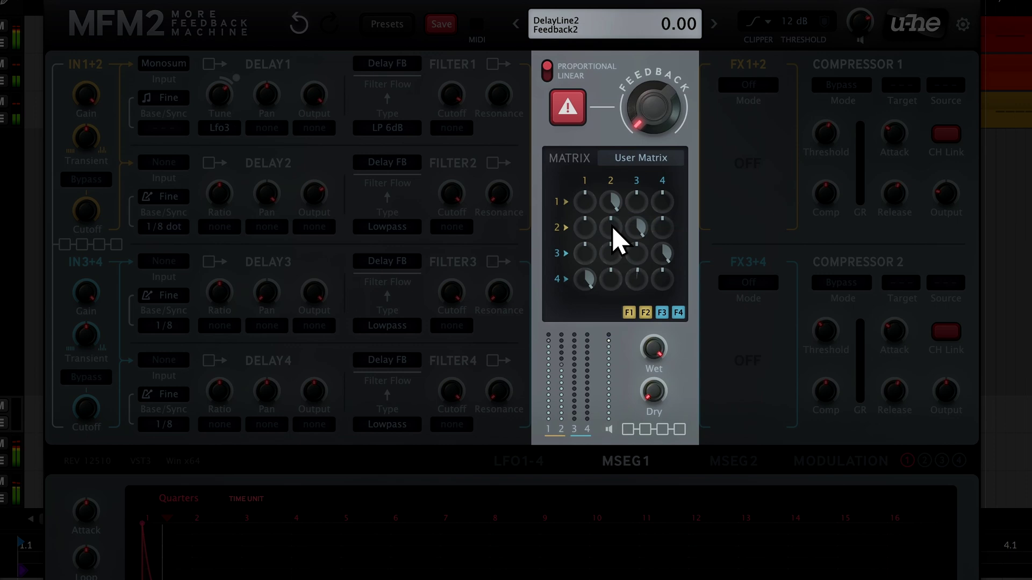
double_click(588, 283)
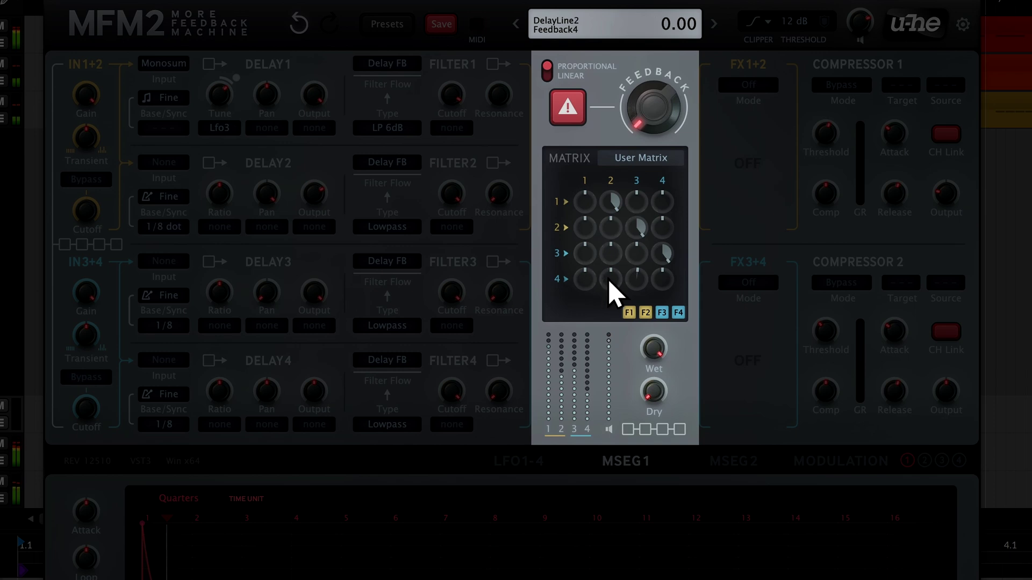
left_click_drag(608, 279, 610, 224)
mouse_move(613, 210)
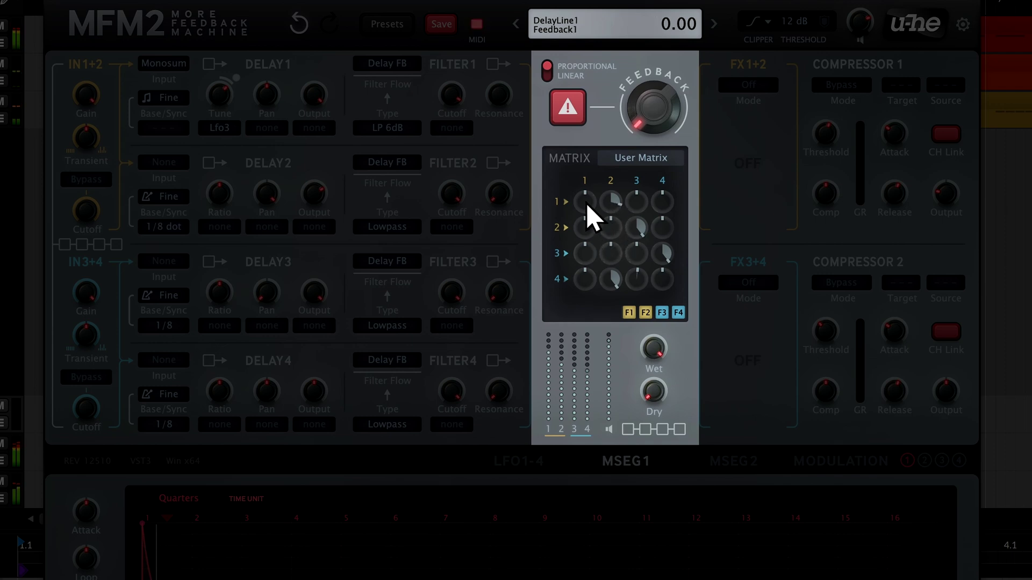
Set delay 1's self-feedback in the matrix to 100, raise the feedback from lines 2, 3 and 4 into delay 1, and play the project.
left_click_drag(587, 204, 578, 80)
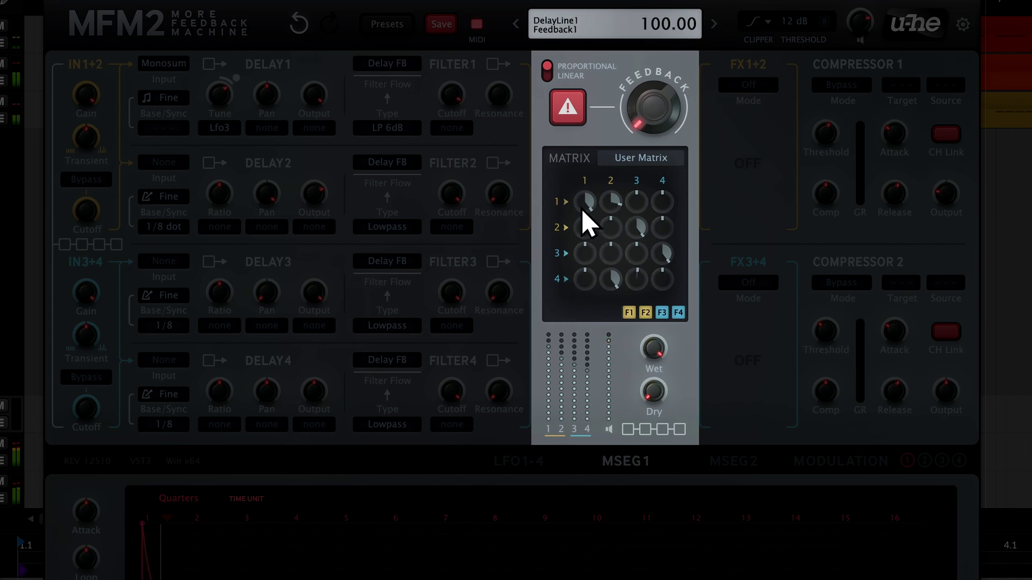
left_click_drag(587, 204, 579, 417)
left_click_drag(591, 203, 602, 59)
left_click_drag(586, 287, 592, 189)
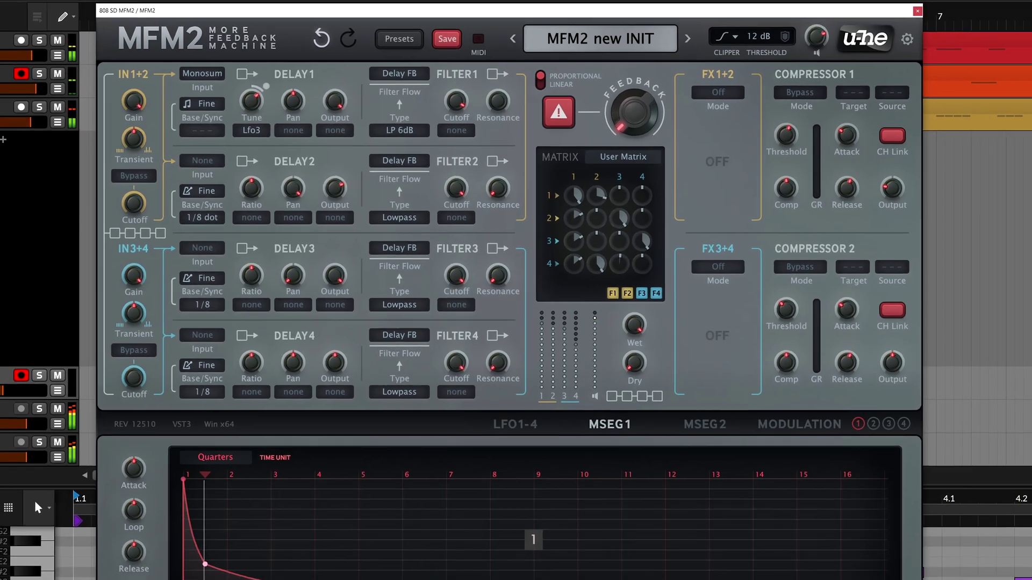
key("space")
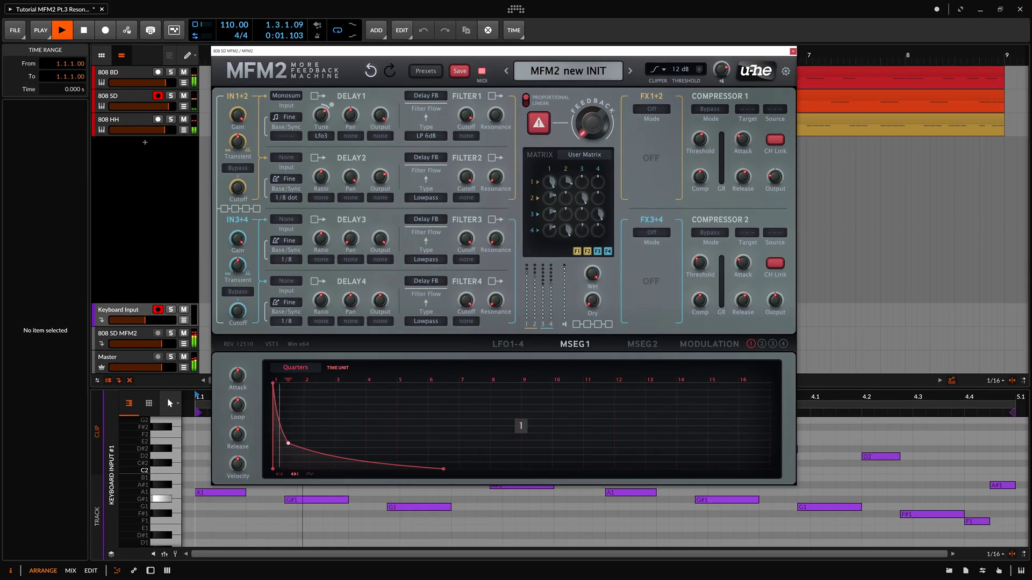